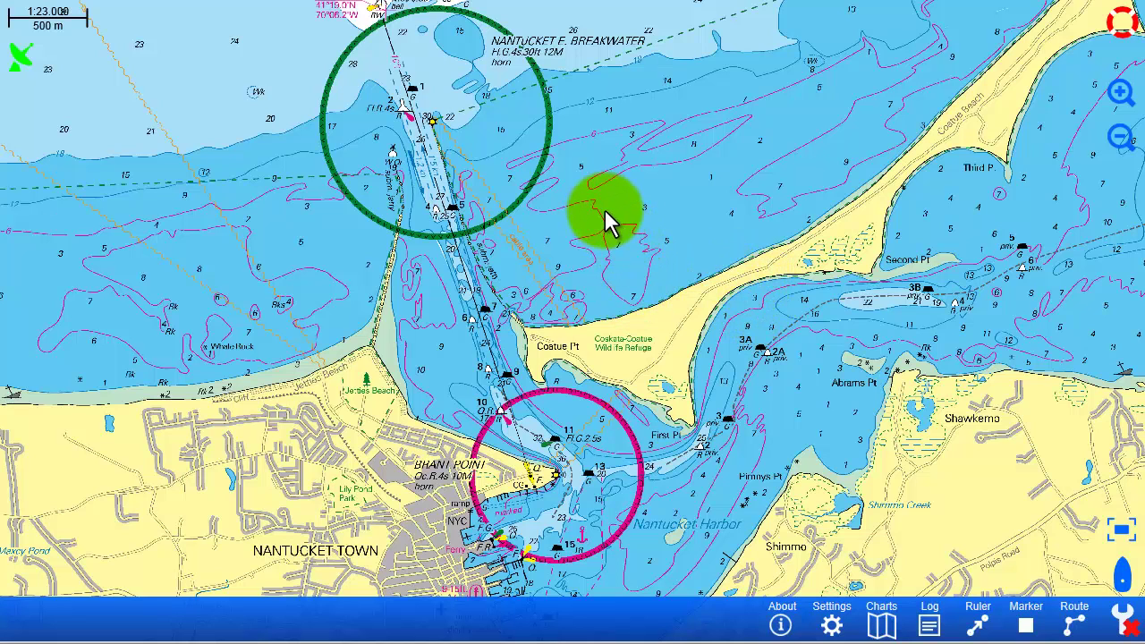
- Pan the chart north to centre the Nantucket breakwater, then switch to route planning
{"action": "left_click_drag", "start_coordinate": [606, 192], "coordinate": [632, 245]}
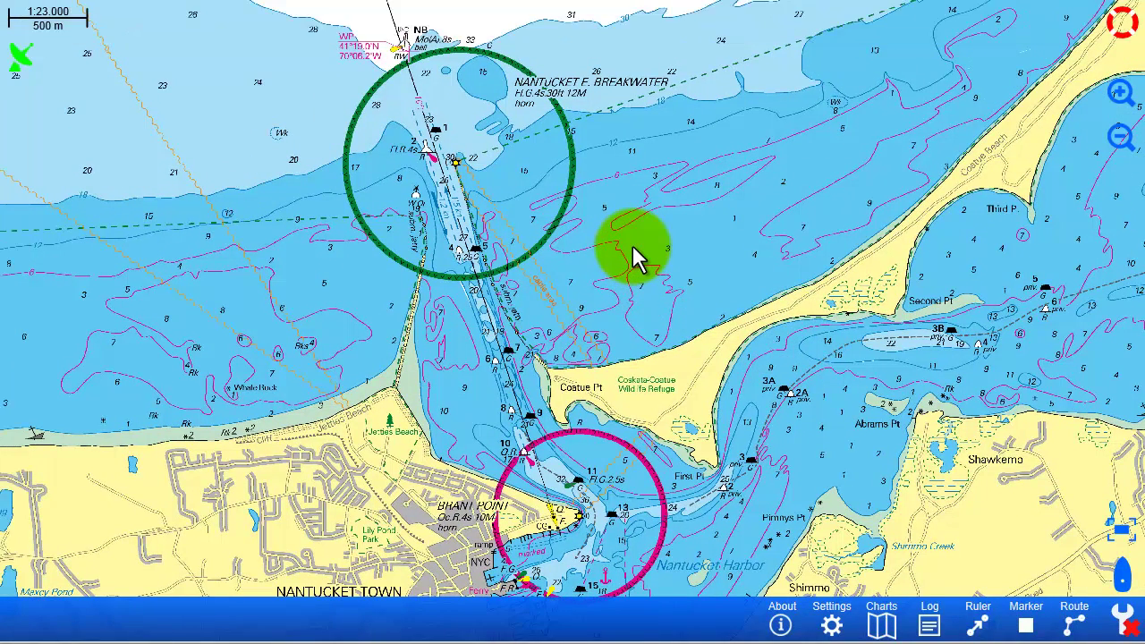
{"action": "left_click_drag", "start_coordinate": [606, 204], "coordinate": [629, 287]}
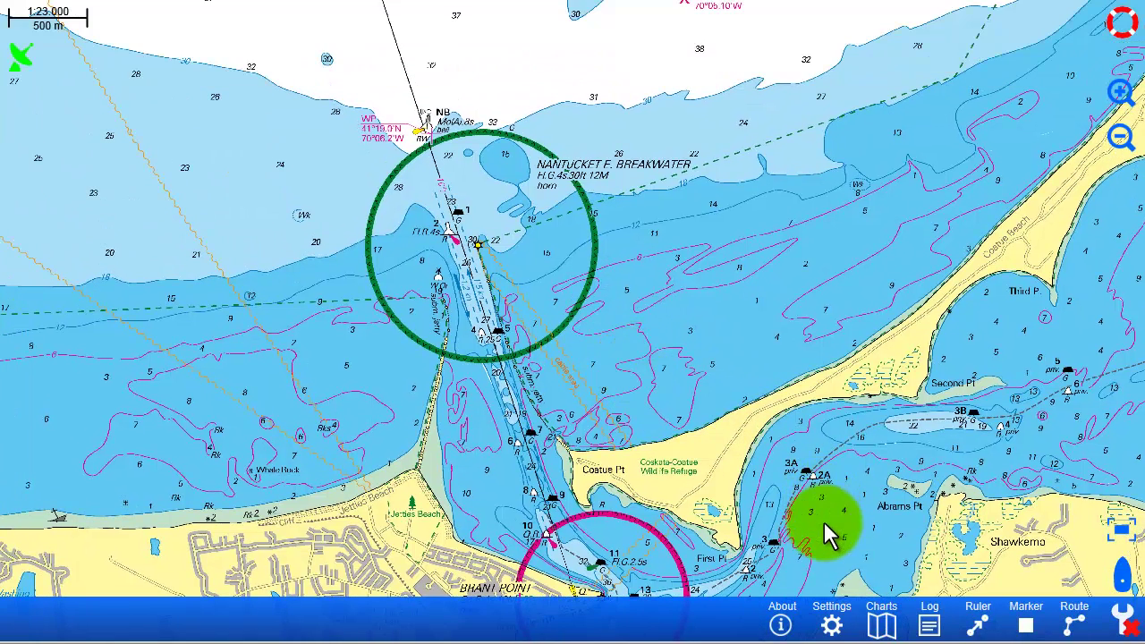
{"action": "left_click", "coordinate": [1026, 625]}
{"action": "left_click", "coordinate": [1070, 624]}
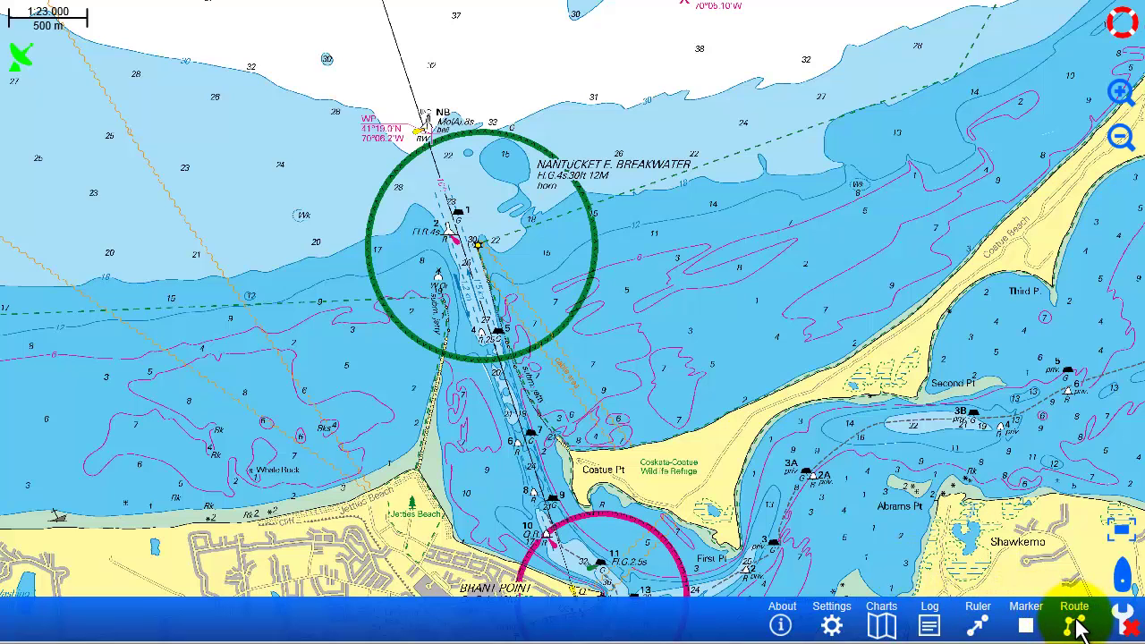
- Create '1 - New Route', a two-waypoint 0.31 nm leg bearing 90°T
{"action": "left_click", "coordinate": [1078, 626]}
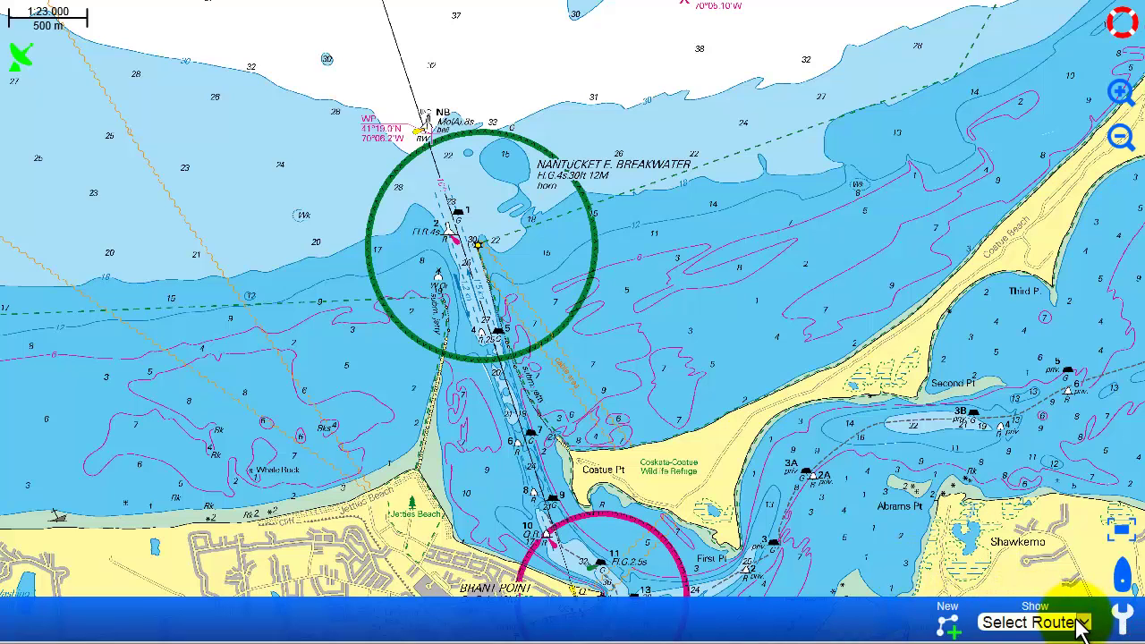
{"action": "left_click", "coordinate": [948, 626]}
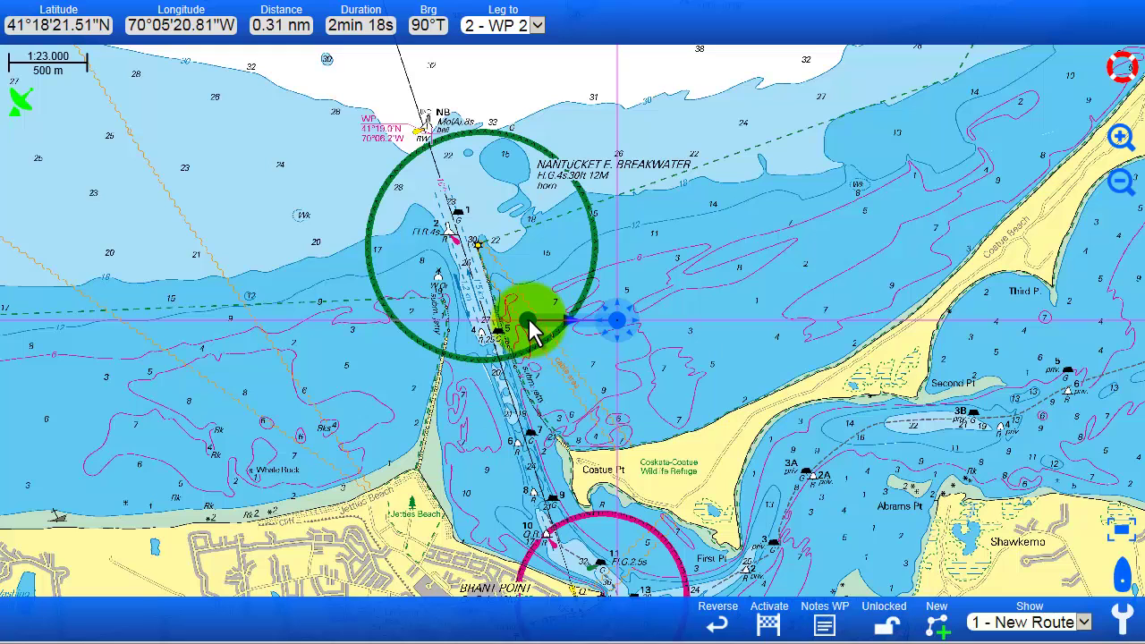
- Drag the route's waypoints to the breakwater and Coatue Pt, and add a northwest end waypoint
{"action": "left_click_drag", "start_coordinate": [526, 320], "coordinate": [478, 259]}
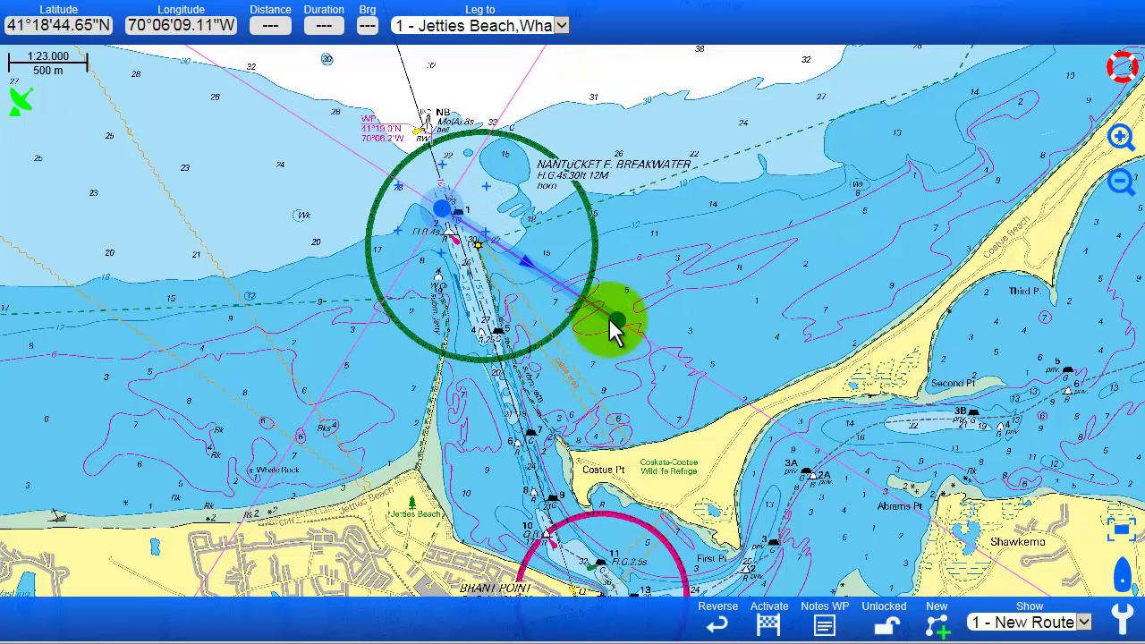
{"action": "left_click_drag", "start_coordinate": [618, 320], "coordinate": [530, 456]}
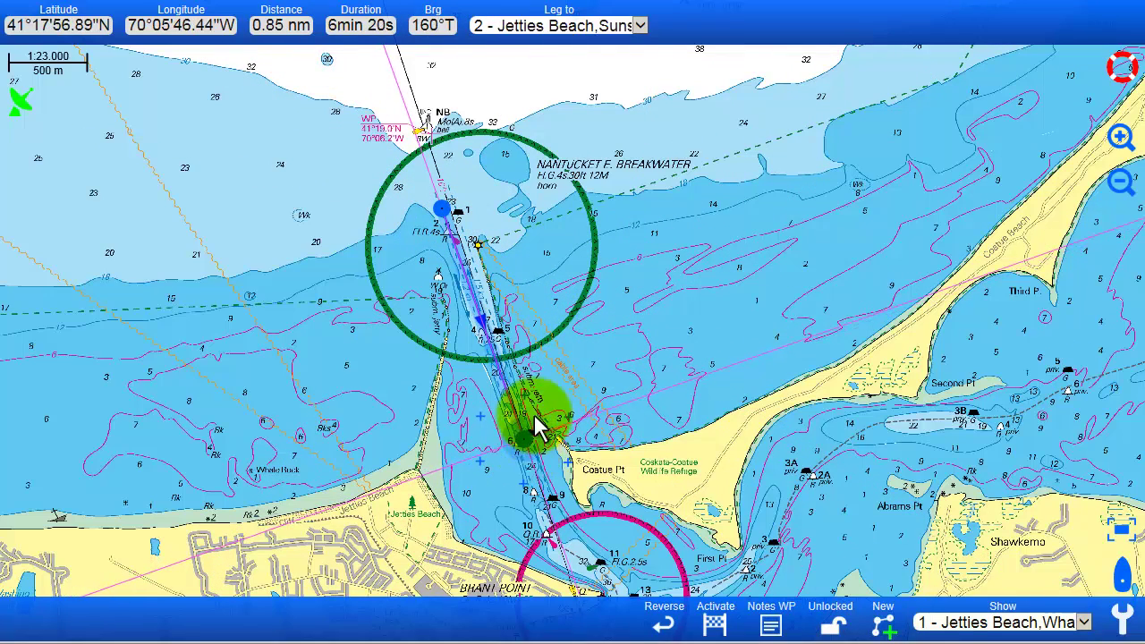
{"action": "left_click", "coordinate": [447, 222]}
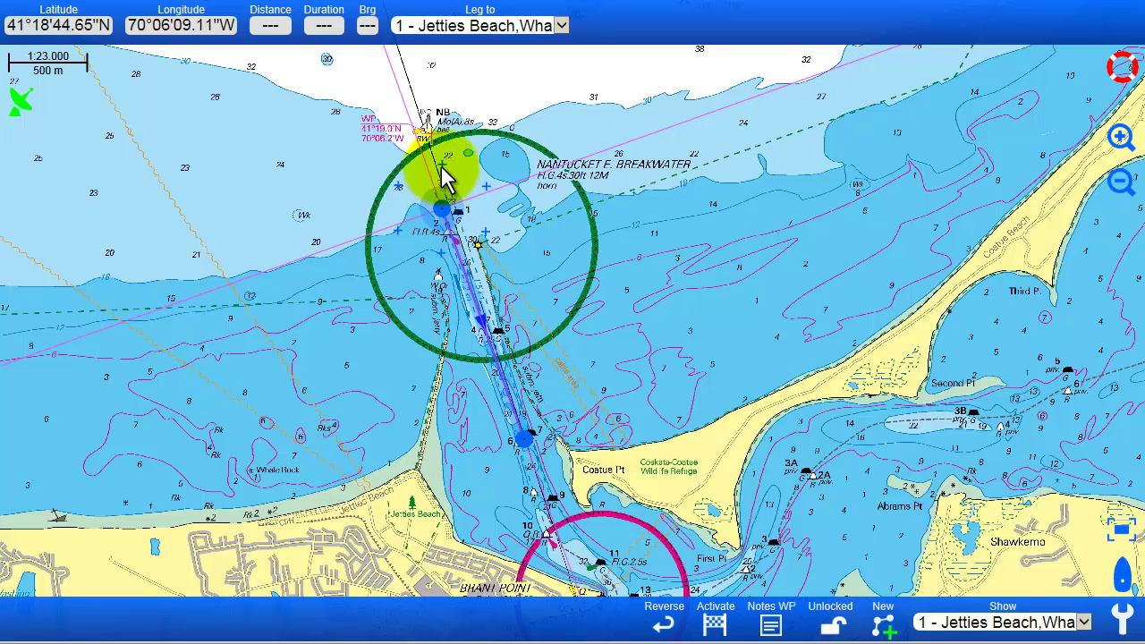
{"action": "mouse_move", "coordinate": [444, 175]}
{"action": "left_mouse_down"}
{"action": "mouse_move", "coordinate": [411, 145]}
{"action": "mouse_move", "coordinate": [353, 128]}
{"action": "mouse_move", "coordinate": [186, 161]}
{"action": "mouse_move", "coordinate": [176, 132]}
{"action": "left_mouse_up"}
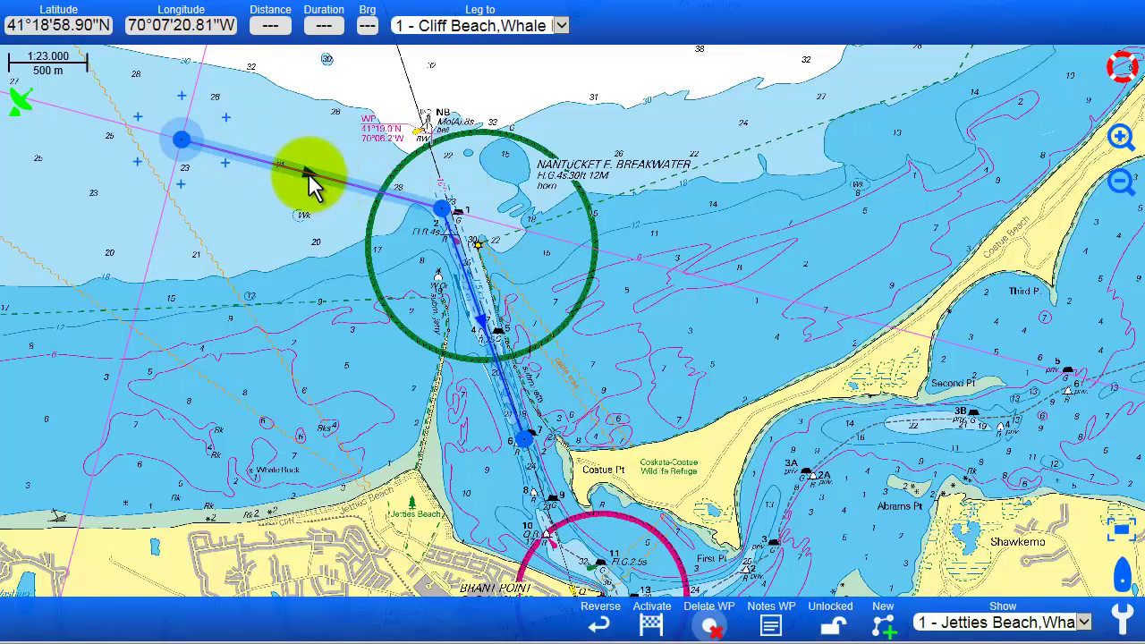
- Insert an extra waypoint into the northwest leg and select it
{"action": "mouse_move", "coordinate": [312, 184]}
{"action": "left_mouse_down"}
{"action": "mouse_move", "coordinate": [342, 92]}
{"action": "mouse_move", "coordinate": [358, 108]}
{"action": "mouse_move", "coordinate": [384, 96]}
{"action": "mouse_move", "coordinate": [280, 207]}
{"action": "mouse_move", "coordinate": [281, 237]}
{"action": "left_mouse_up"}
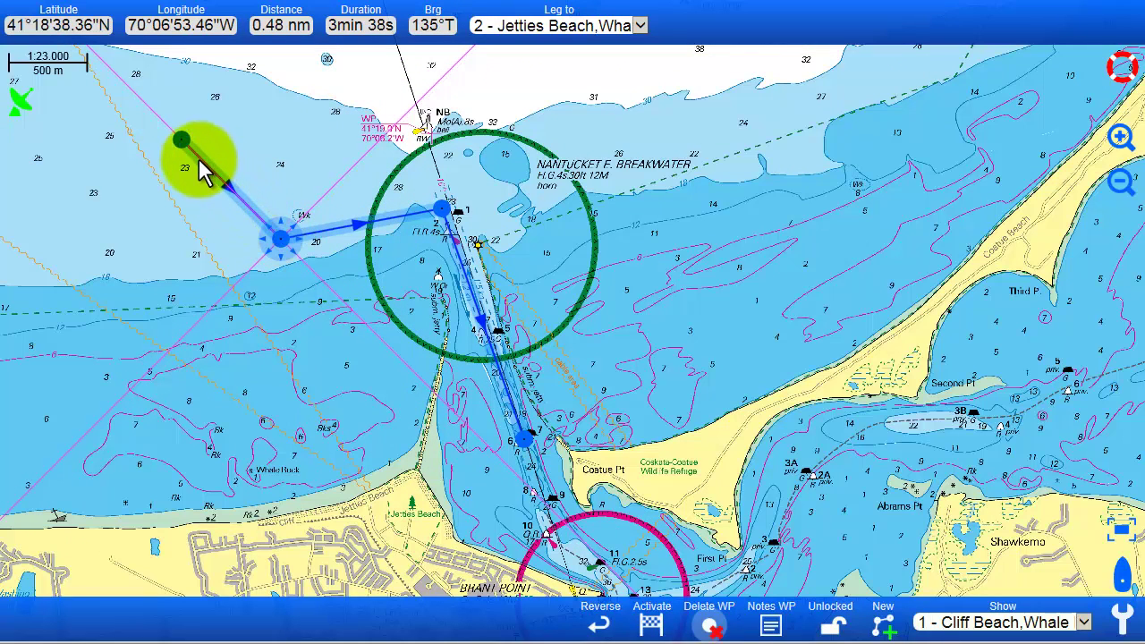
{"action": "left_click", "coordinate": [180, 139]}
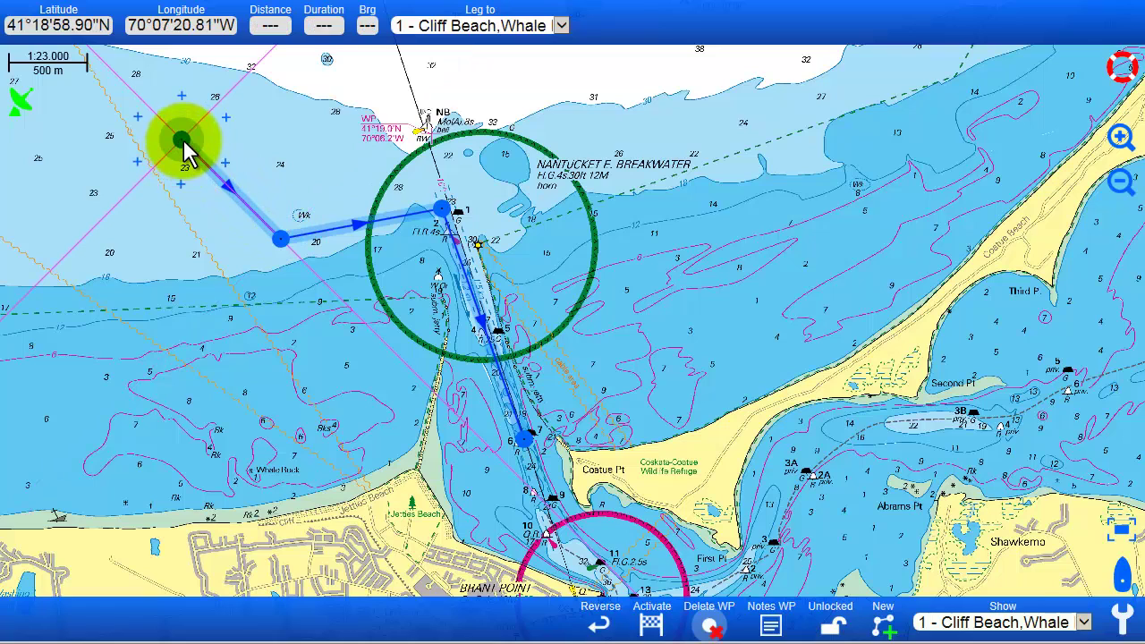
{"action": "left_click", "coordinate": [243, 195]}
{"action": "left_click", "coordinate": [279, 237]}
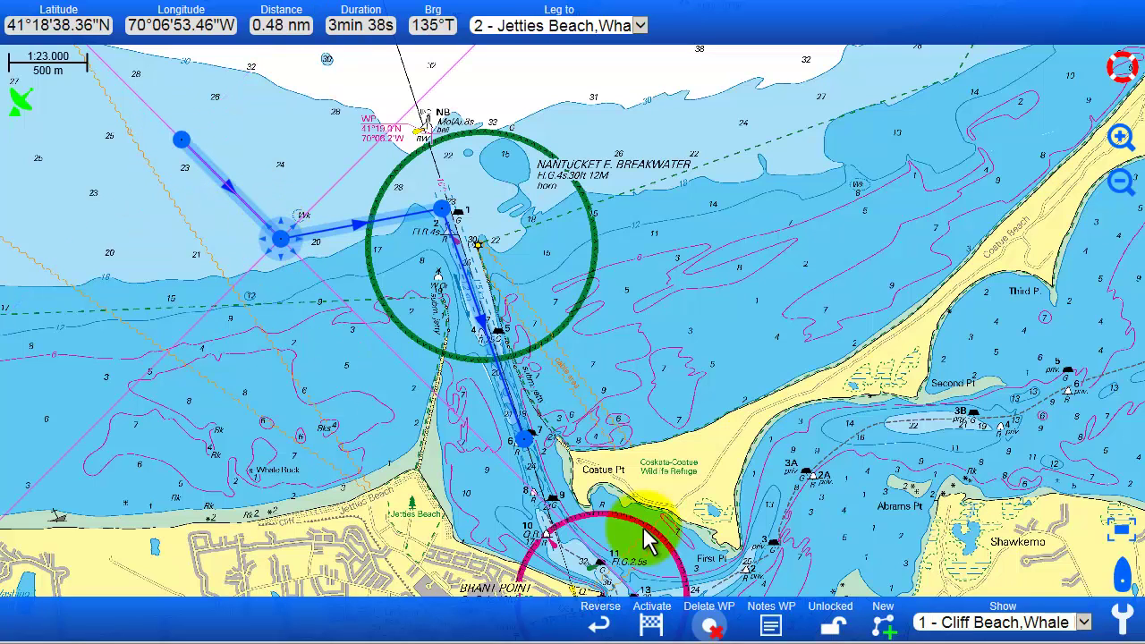
- Delete the middle waypoint near Wk, leaving a straight 1.8 nm route
{"action": "left_click", "coordinate": [710, 629]}
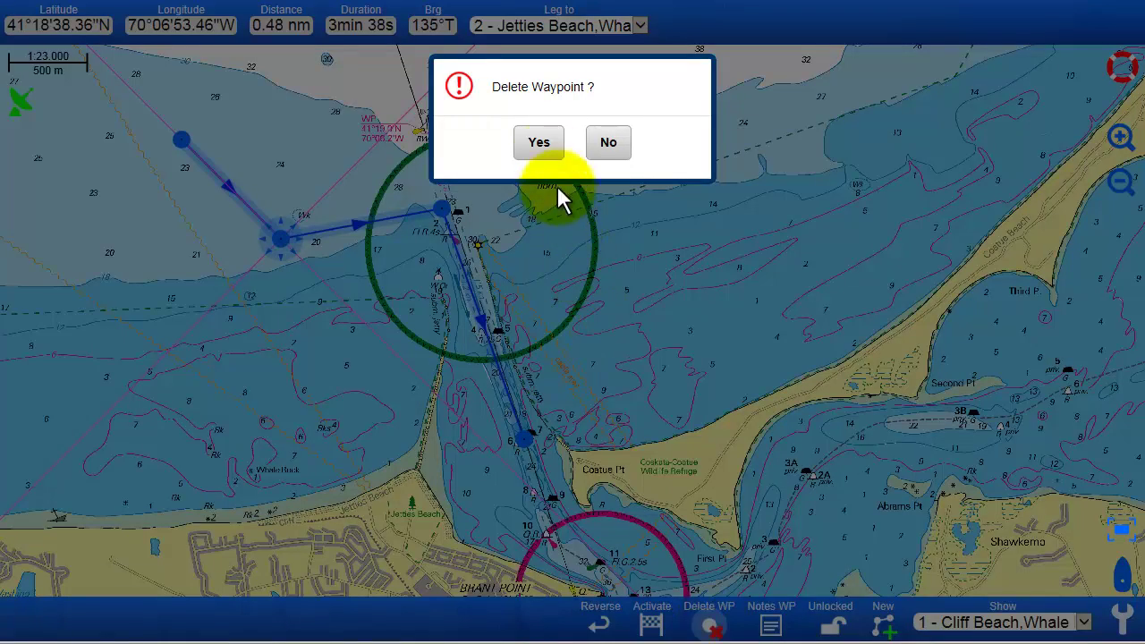
{"action": "left_click", "coordinate": [540, 143]}
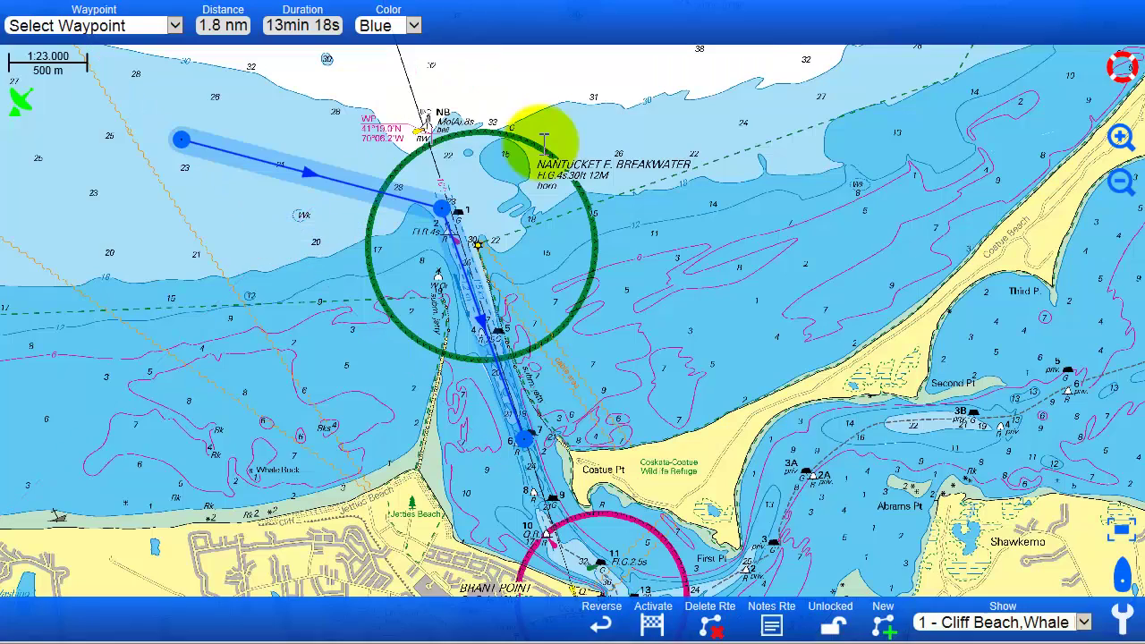
{"action": "left_click", "coordinate": [341, 185]}
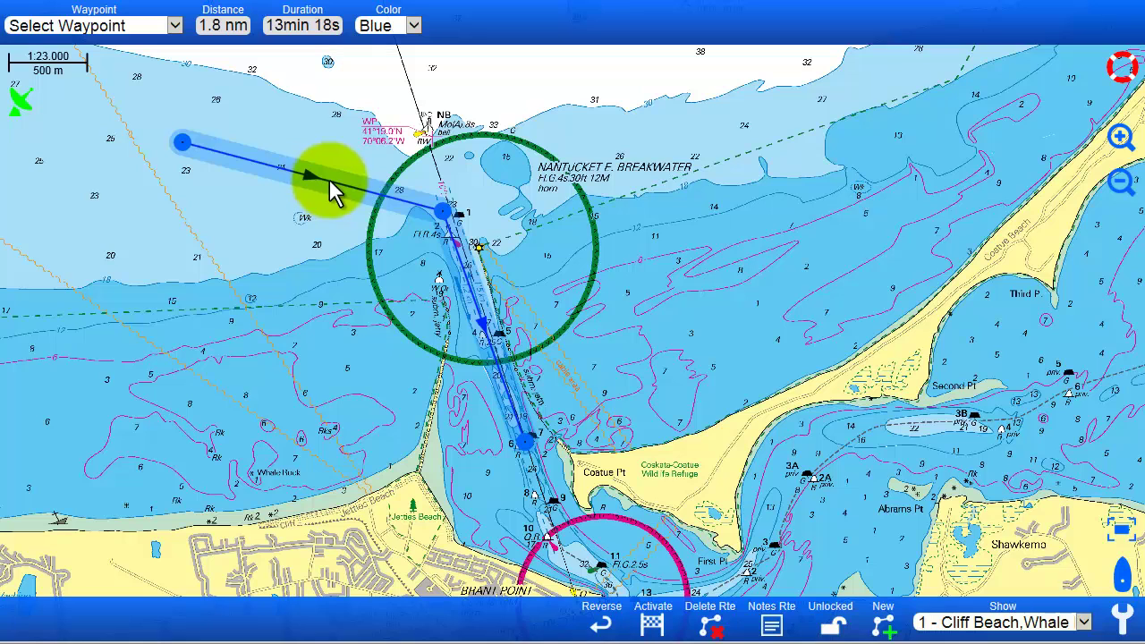
- Delete the 1.8 nm Cliff Beach route and confirm
{"action": "left_click", "coordinate": [716, 629]}
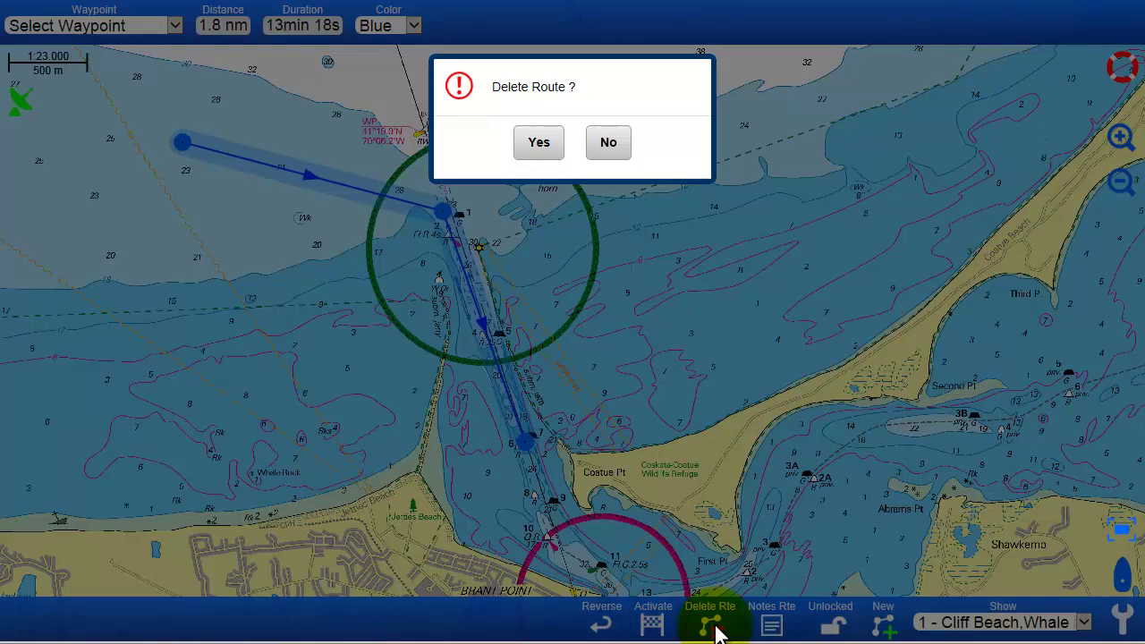
{"action": "left_click", "coordinate": [540, 142]}
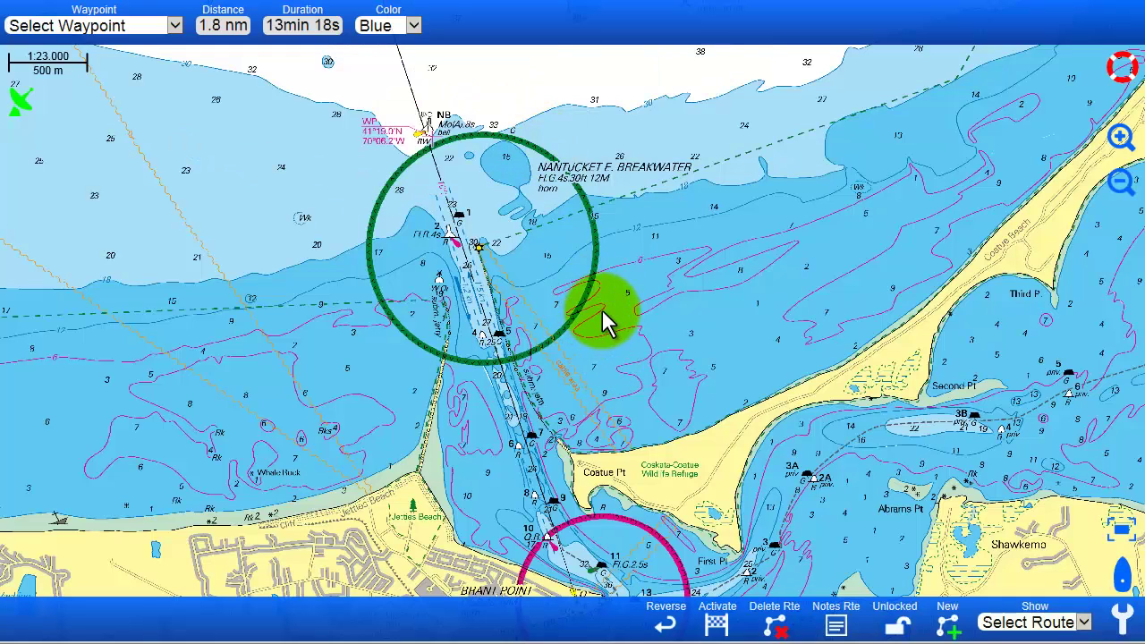
- Drop a marker, drag it west of the breakwater near Wk, then delete it
{"action": "left_click_drag", "start_coordinate": [460, 283], "coordinate": [595, 399]}
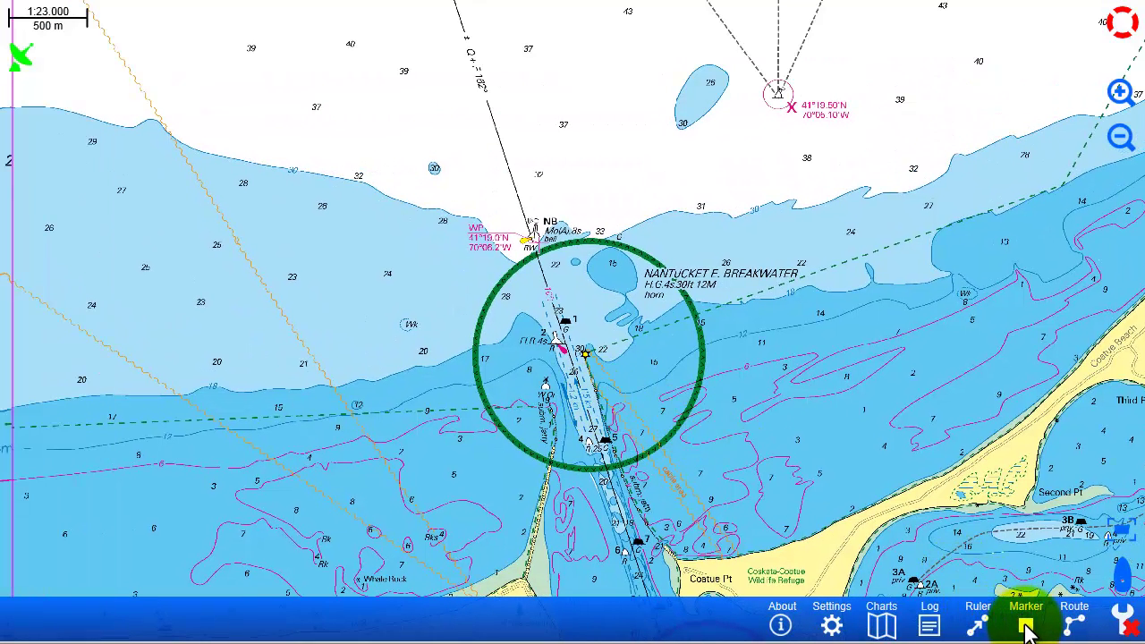
{"action": "left_click", "coordinate": [1026, 626]}
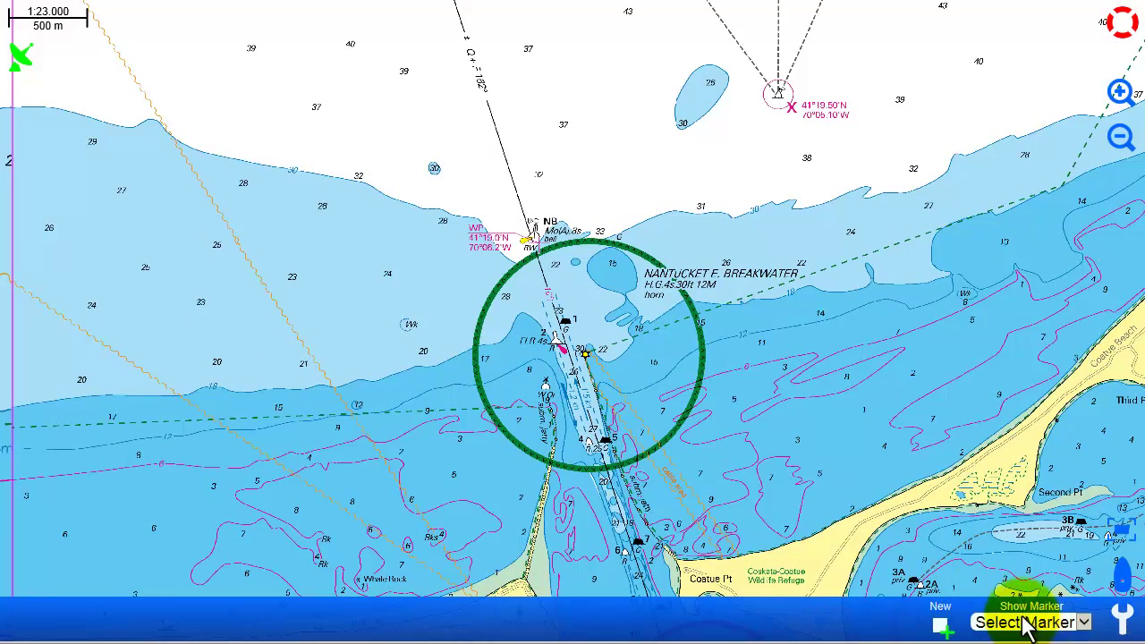
{"action": "left_click", "coordinate": [941, 626]}
{"action": "left_click", "coordinate": [575, 322]}
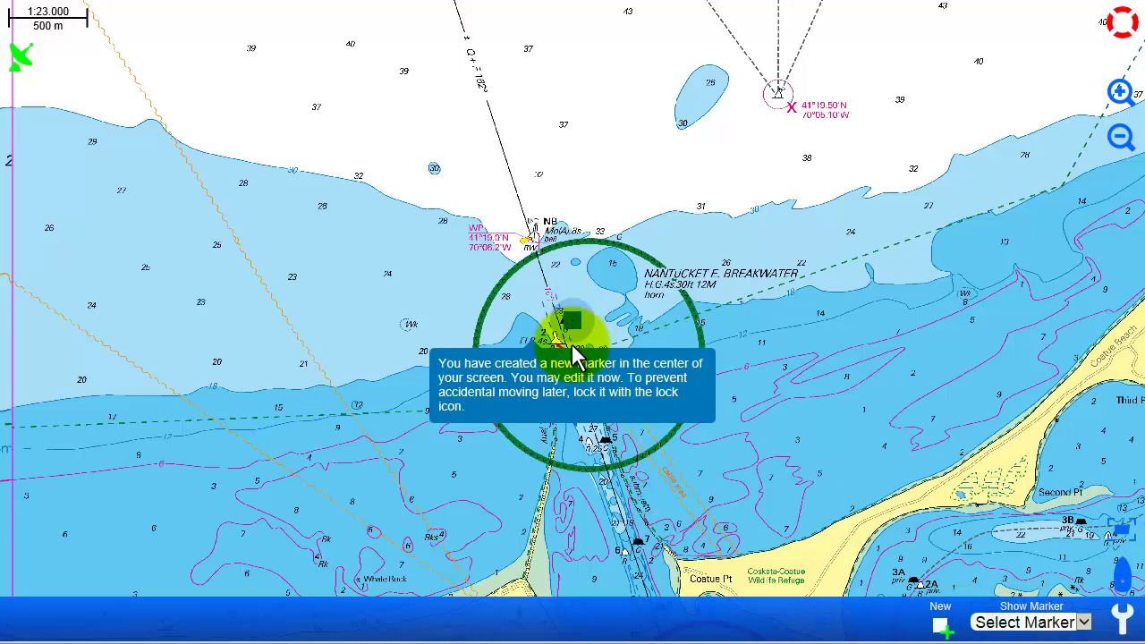
{"action": "mouse_move", "coordinate": [573, 318]}
{"action": "left_mouse_down"}
{"action": "mouse_move", "coordinate": [414, 352]}
{"action": "mouse_move", "coordinate": [439, 376]}
{"action": "mouse_move", "coordinate": [433, 343]}
{"action": "left_mouse_up"}
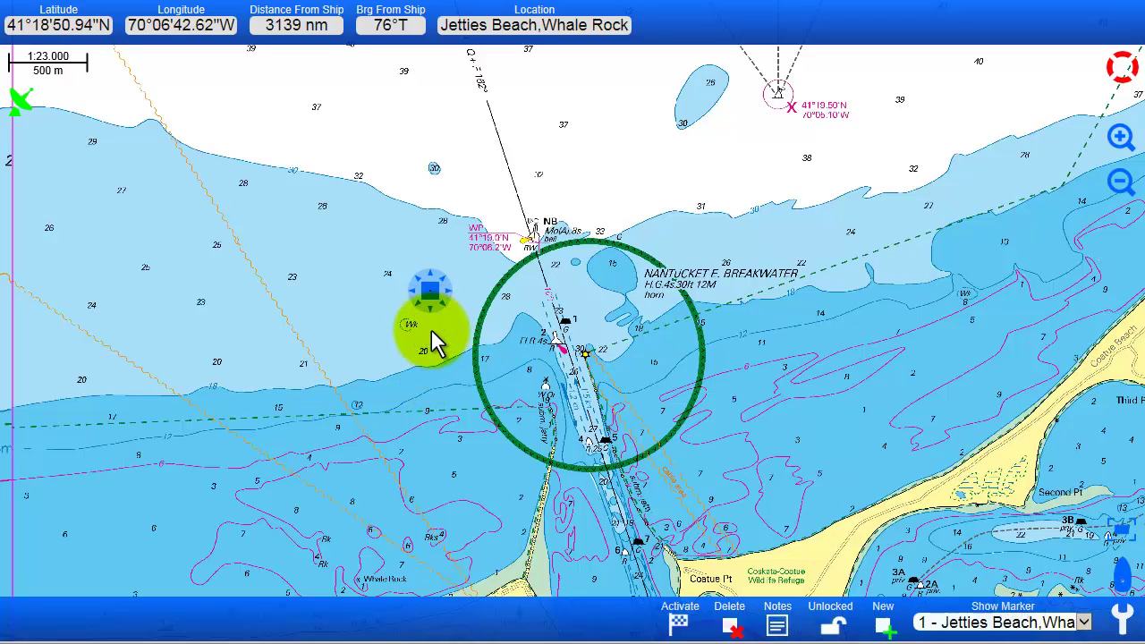
{"action": "left_click", "coordinate": [731, 626]}
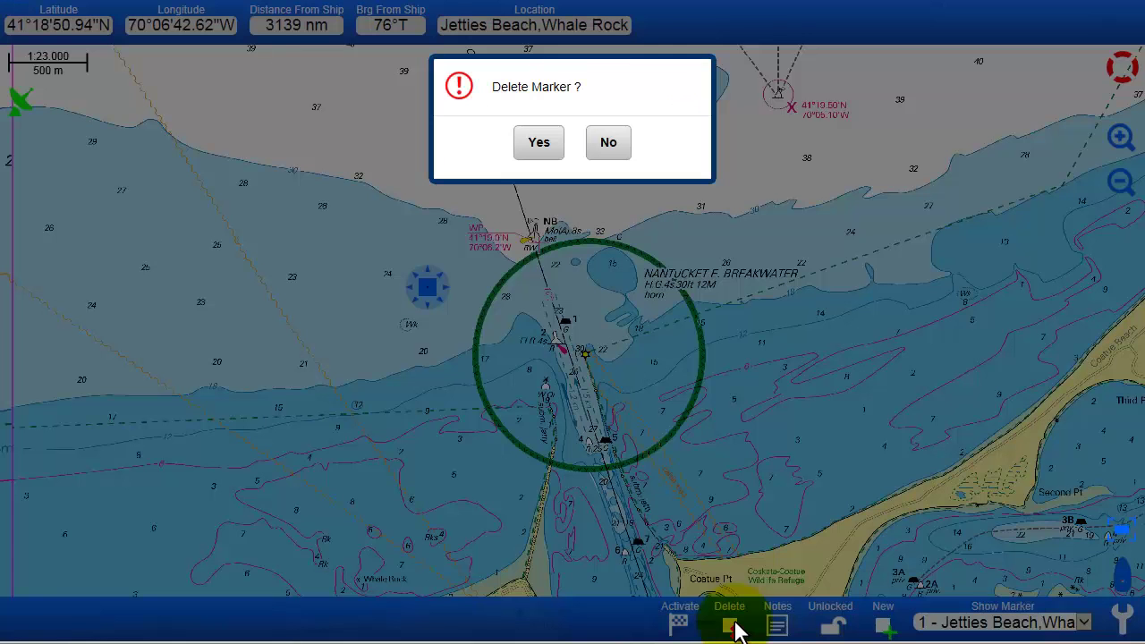
{"action": "left_click", "coordinate": [539, 143]}
- Start a new route and move its first waypoint west of the breakwater
{"action": "left_click", "coordinate": [886, 494]}
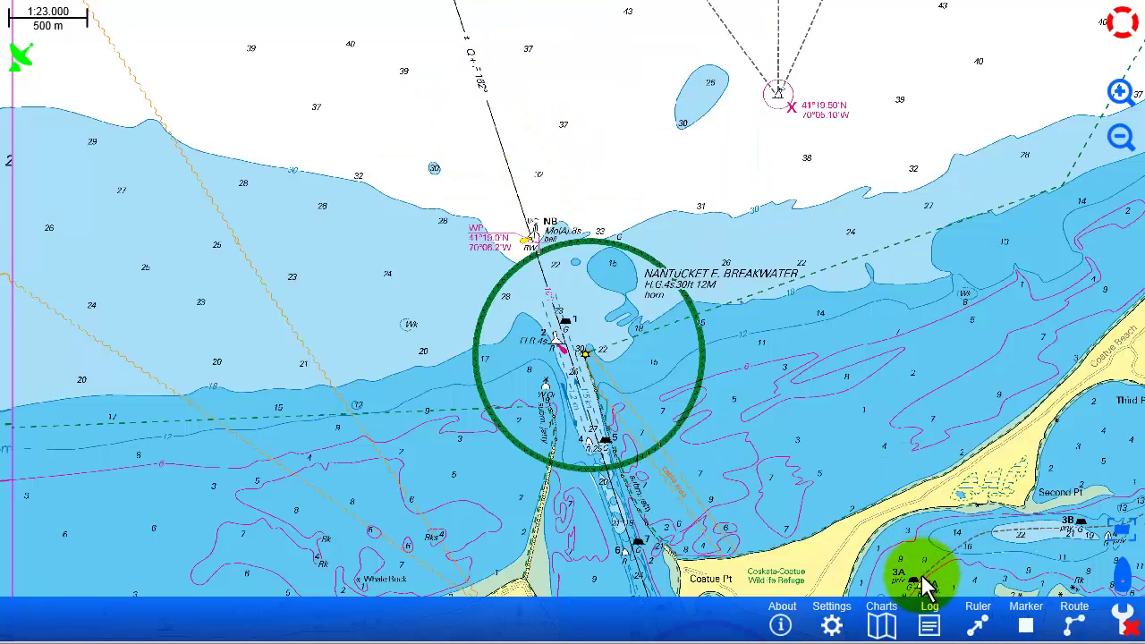
{"action": "left_click", "coordinate": [1074, 624]}
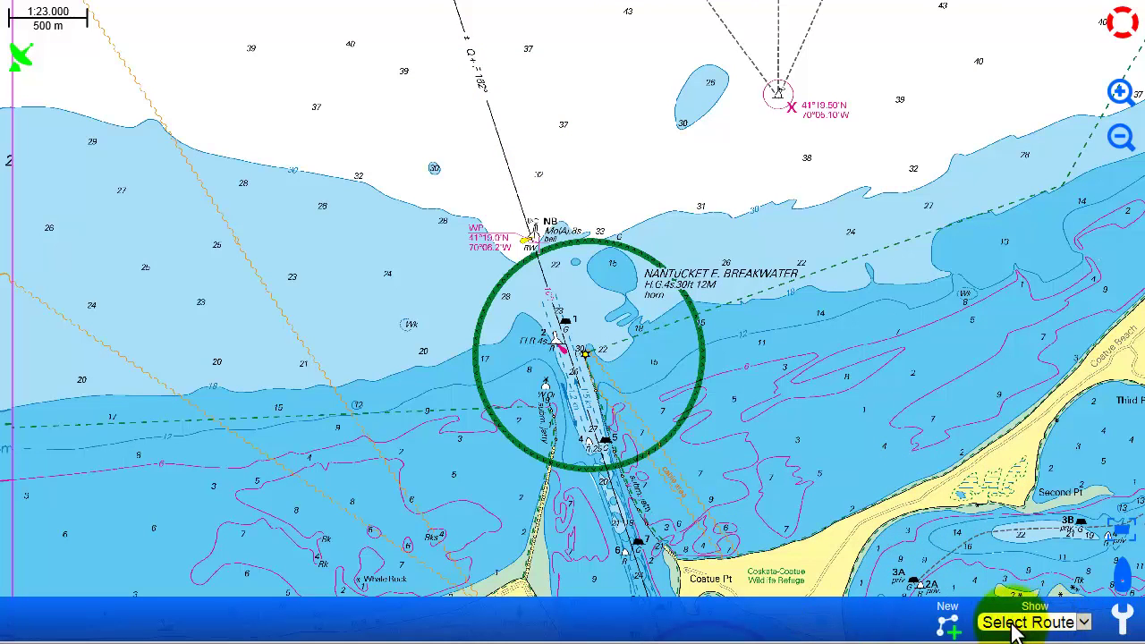
{"action": "left_click", "coordinate": [949, 627]}
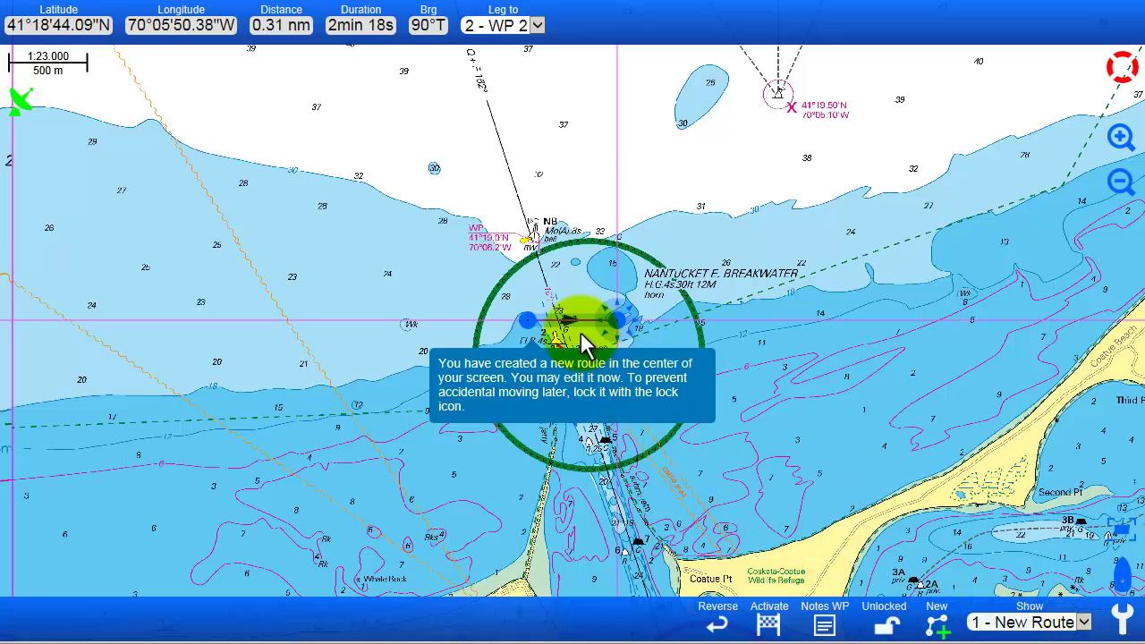
{"action": "left_click_drag", "start_coordinate": [526, 329], "coordinate": [237, 216]}
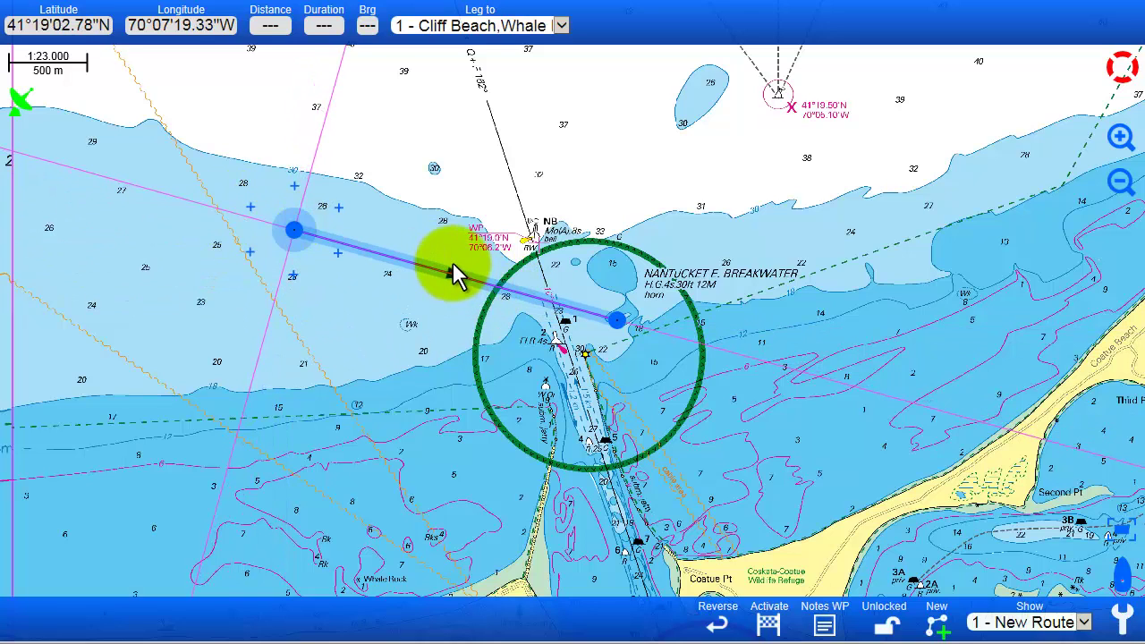
- Add a bend near the NB buoy and extend down the channel, final leg 0.77 nm at 156°T
{"action": "left_click_drag", "start_coordinate": [450, 280], "coordinate": [511, 158]}
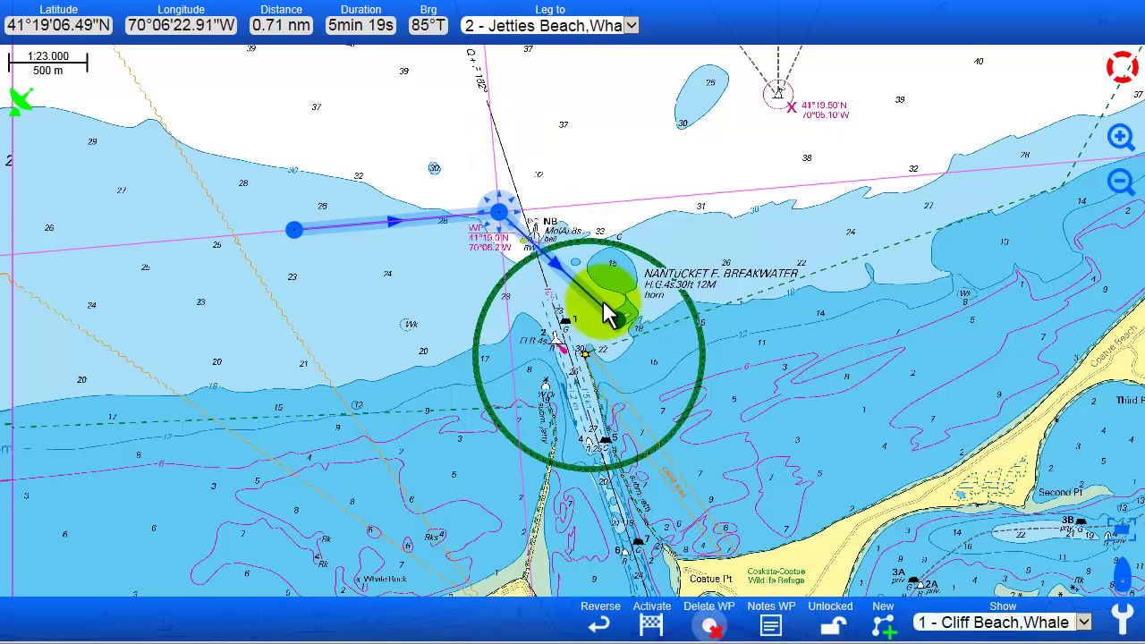
{"action": "left_click_drag", "start_coordinate": [624, 329], "coordinate": [552, 539]}
{"action": "left_click", "coordinate": [499, 215]}
{"action": "left_click", "coordinate": [837, 628]}
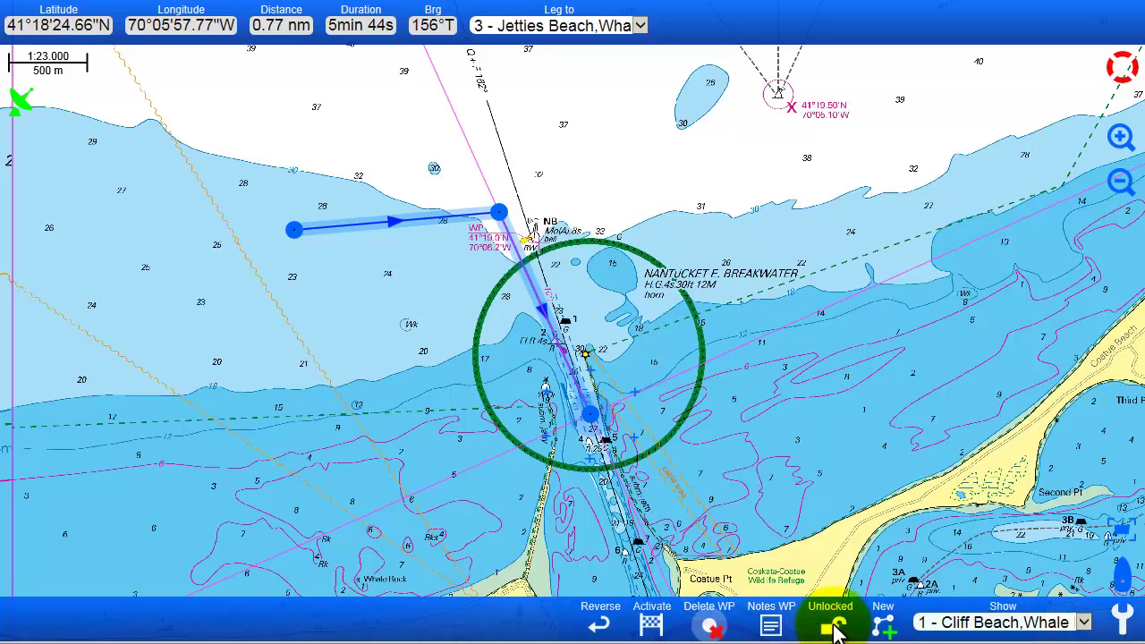
{"action": "left_click", "coordinate": [837, 628]}
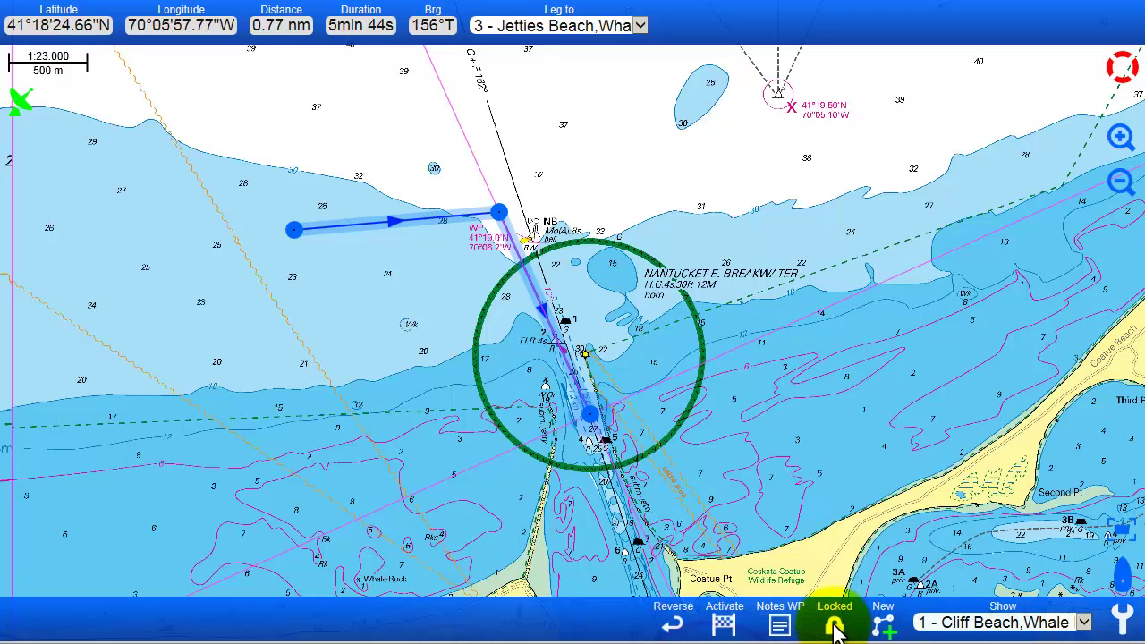
{"action": "left_click", "coordinate": [498, 215]}
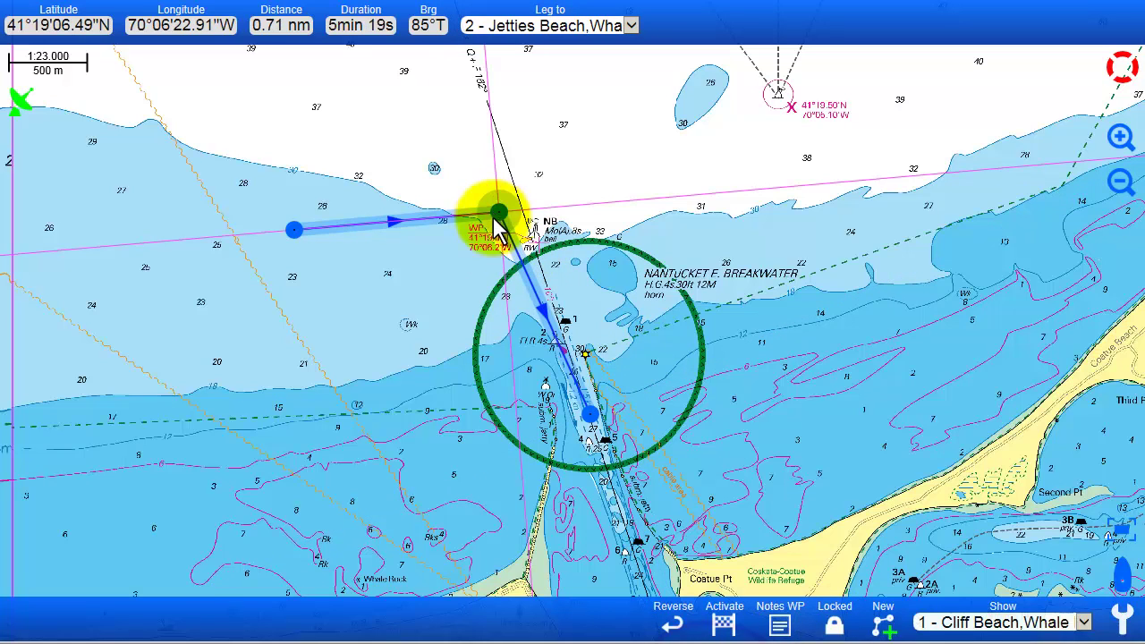
{"action": "left_click", "coordinate": [294, 231]}
{"action": "left_click", "coordinate": [378, 351]}
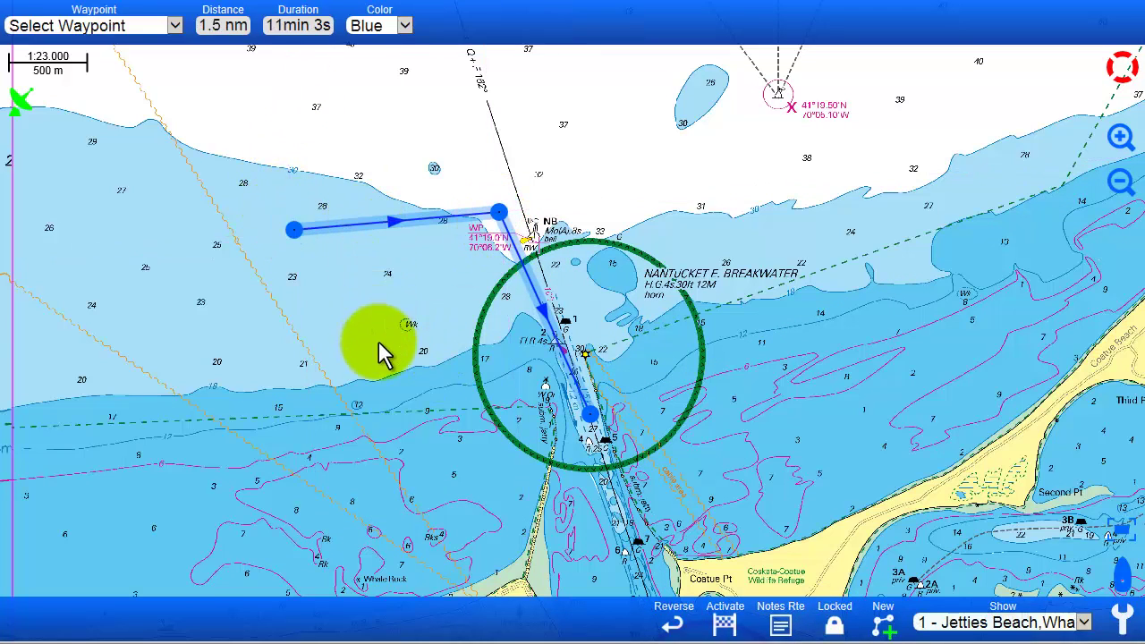
{"action": "left_click", "coordinate": [499, 214]}
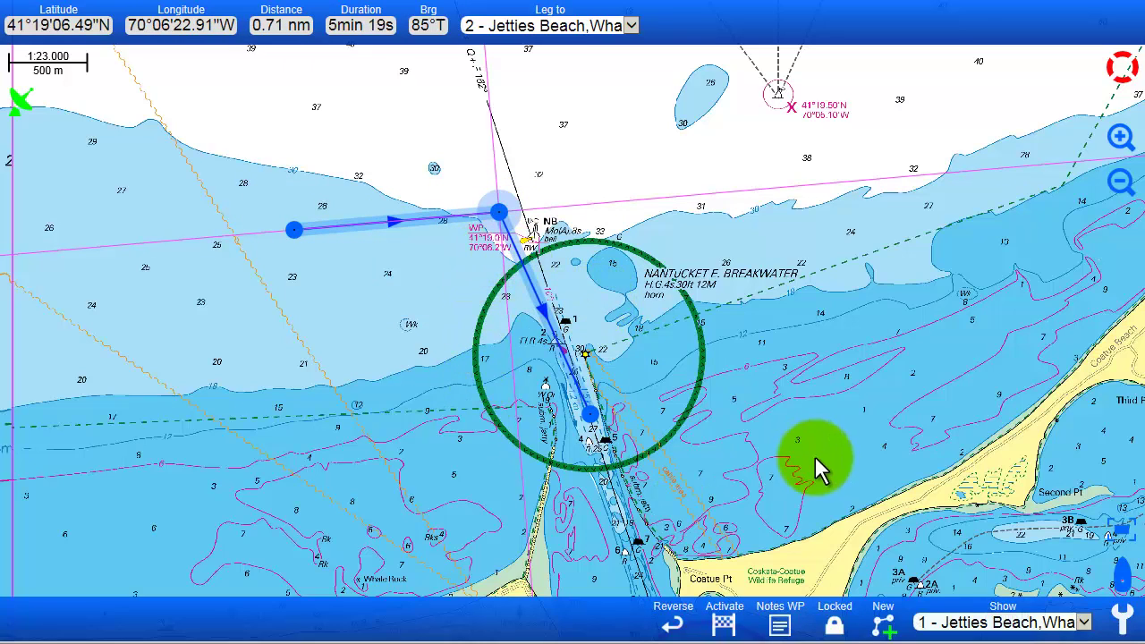
{"action": "left_click", "coordinate": [835, 624]}
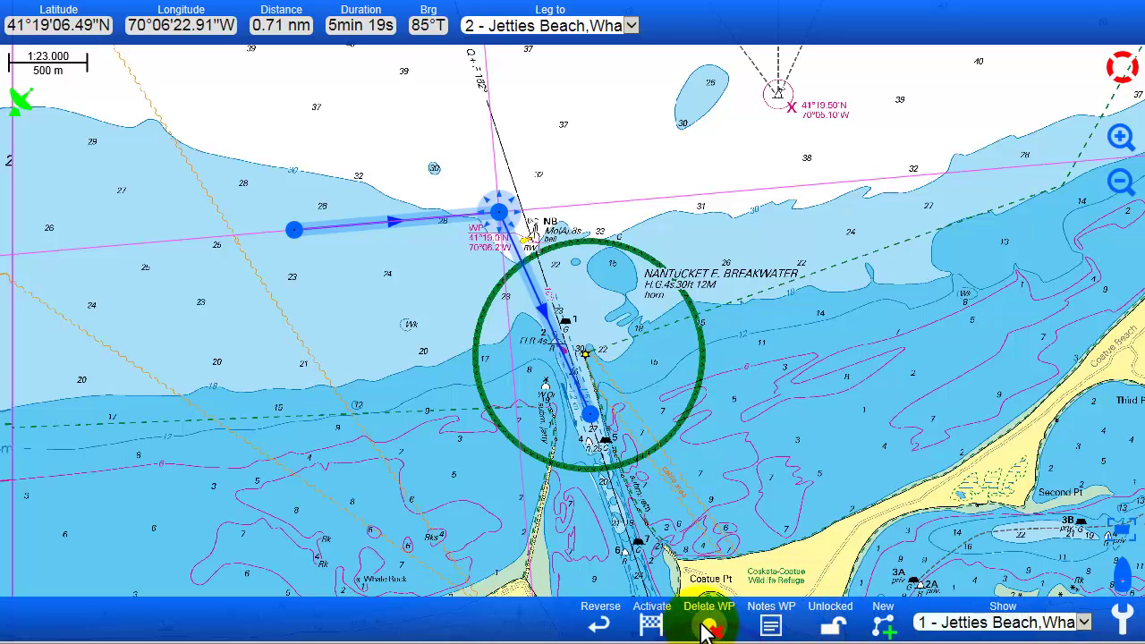
- Delete the bend waypoint near the NB buoy, leaving a straight 1.2 nm route, then deselect it
{"action": "left_click_drag", "start_coordinate": [498, 212], "coordinate": [504, 203]}
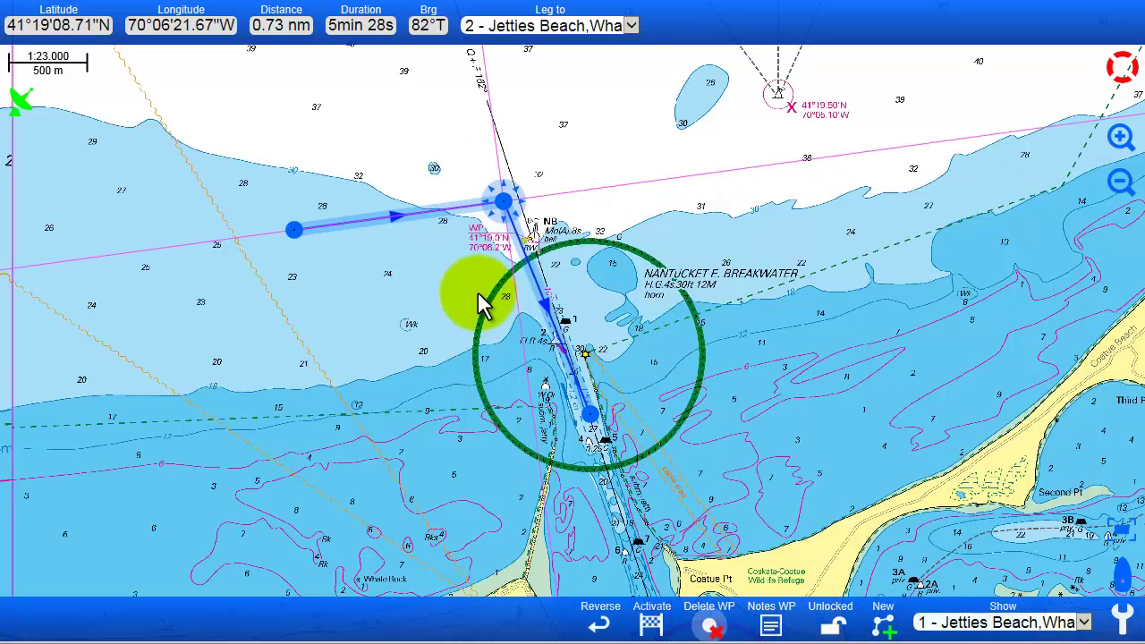
{"action": "left_click", "coordinate": [712, 629]}
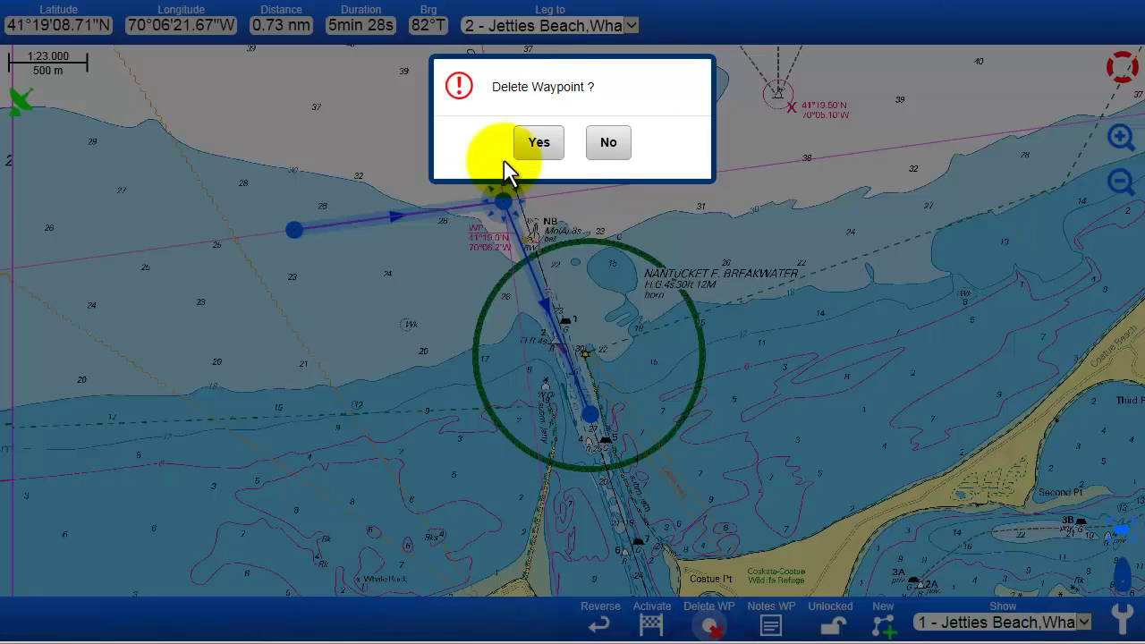
{"action": "left_click", "coordinate": [537, 144]}
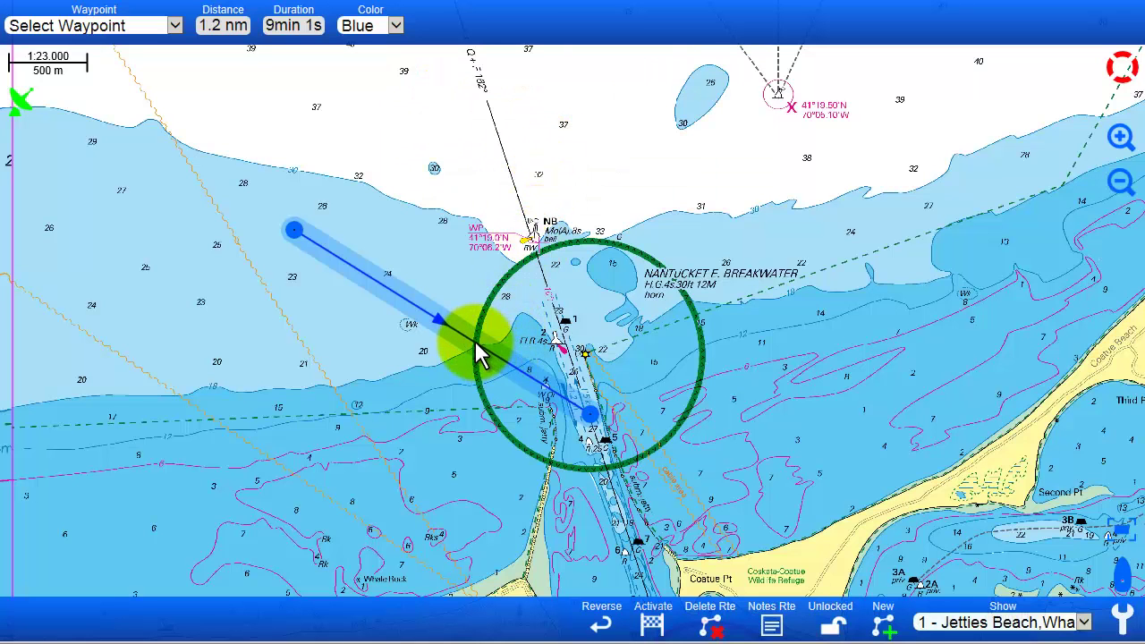
{"action": "left_click", "coordinate": [605, 401]}
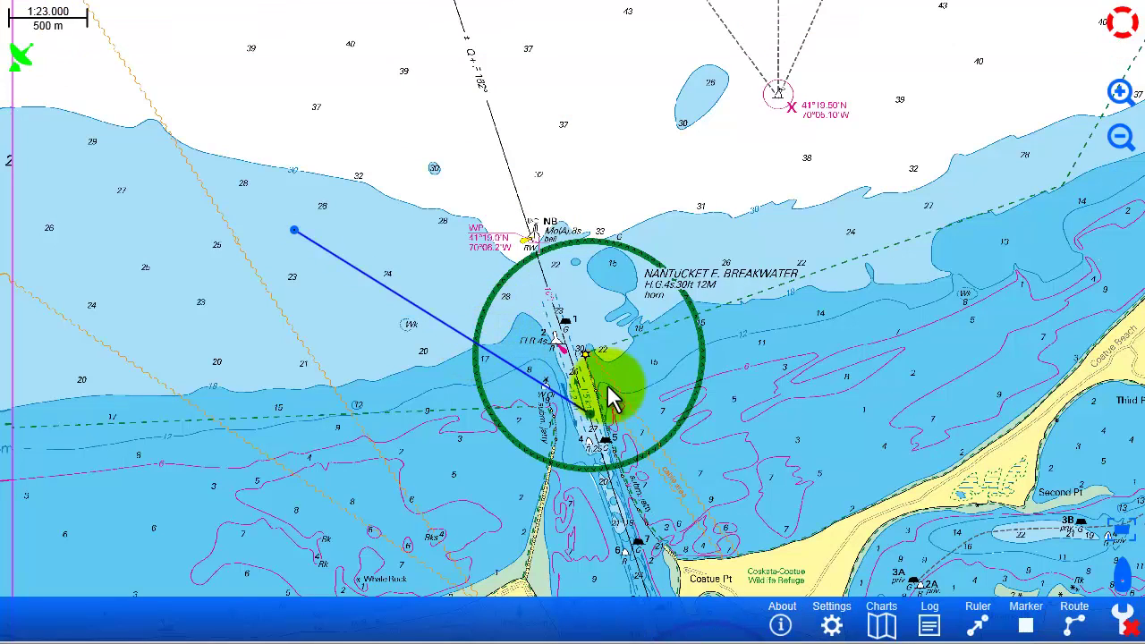
- Create a new ruler at the chart centre and stretch its end outward
{"action": "left_click", "coordinate": [978, 626]}
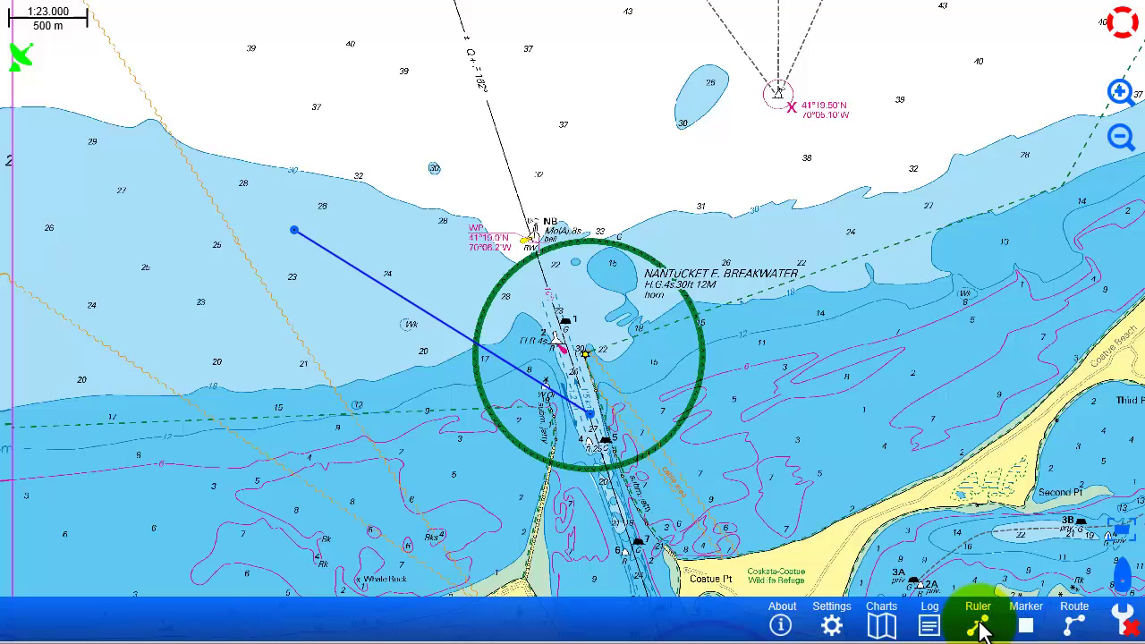
{"action": "left_click", "coordinate": [952, 626]}
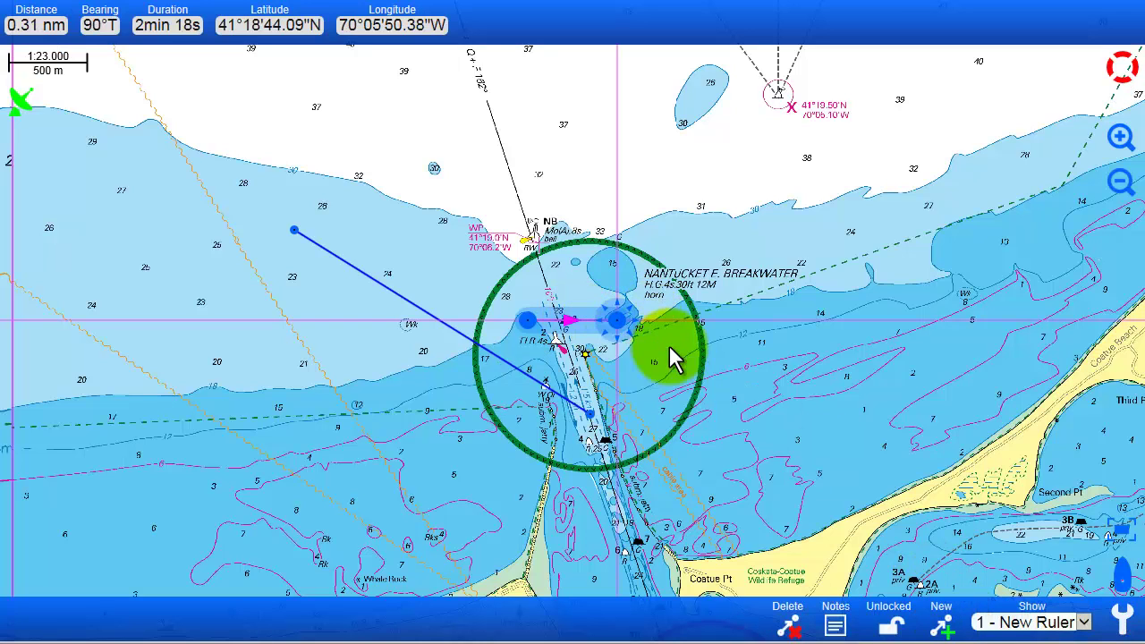
{"action": "mouse_move", "coordinate": [553, 336]}
{"action": "left_mouse_down"}
{"action": "mouse_move", "coordinate": [581, 379]}
{"action": "mouse_move", "coordinate": [707, 409]}
{"action": "mouse_move", "coordinate": [700, 441]}
{"action": "mouse_move", "coordinate": [621, 327]}
{"action": "mouse_move", "coordinate": [700, 309]}
{"action": "left_mouse_up"}
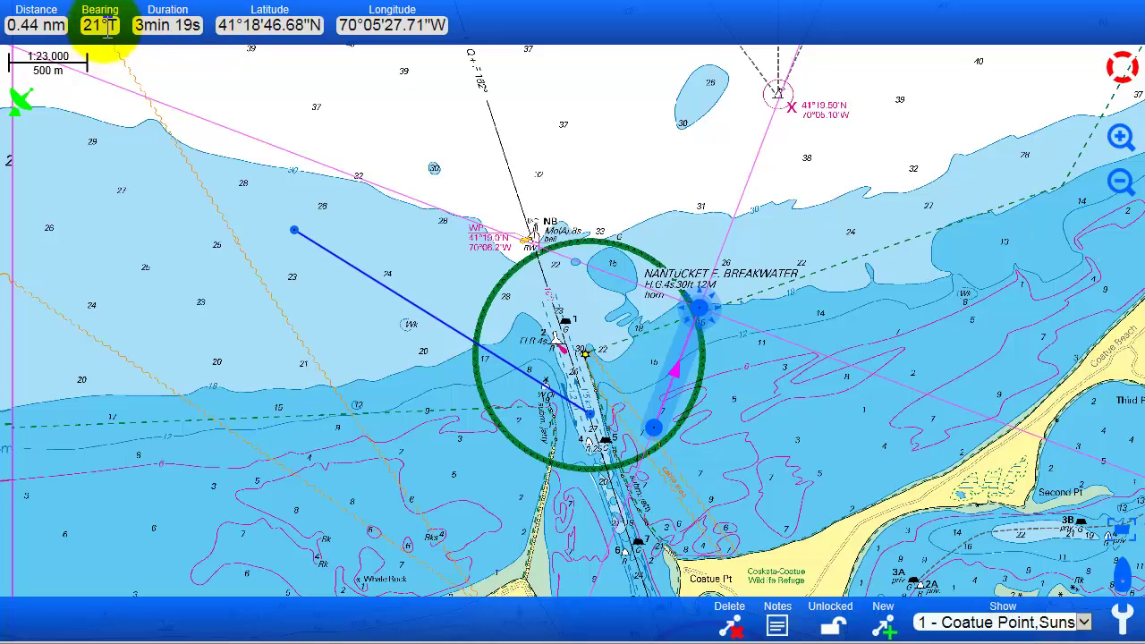
- Anchor the ruler at the NB buoy pointing north-east, measuring 0.40 nm at 66°T
{"action": "left_click", "coordinate": [687, 380]}
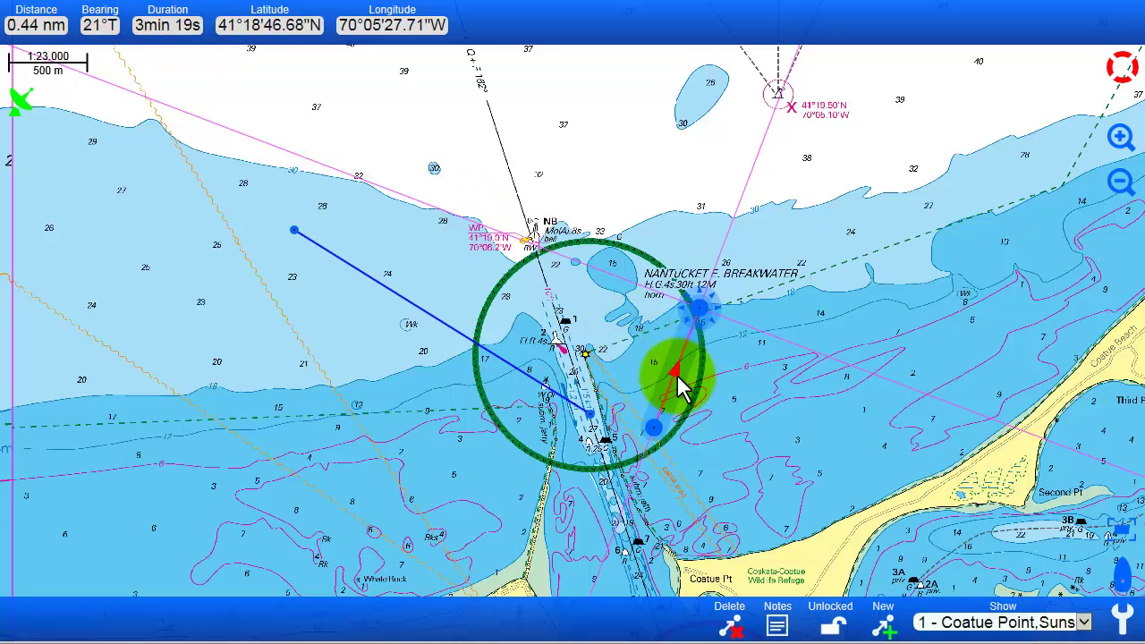
{"action": "left_click", "coordinate": [662, 428]}
{"action": "left_click_drag", "start_coordinate": [656, 428], "coordinate": [572, 190]}
{"action": "left_click", "coordinate": [642, 333]}
{"action": "left_click", "coordinate": [830, 626]}
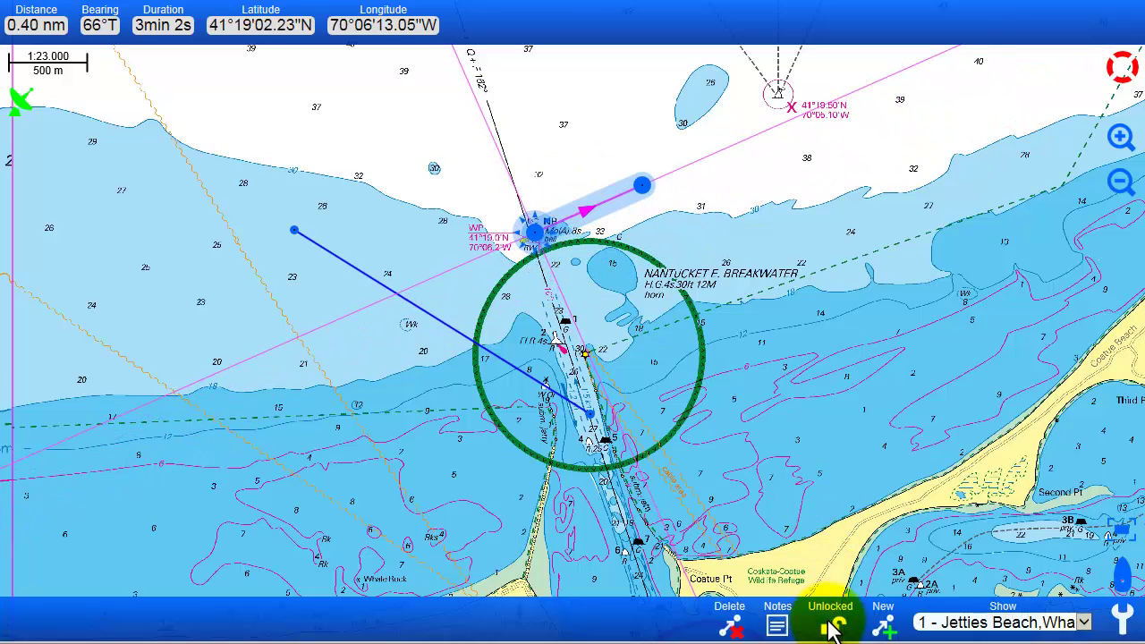